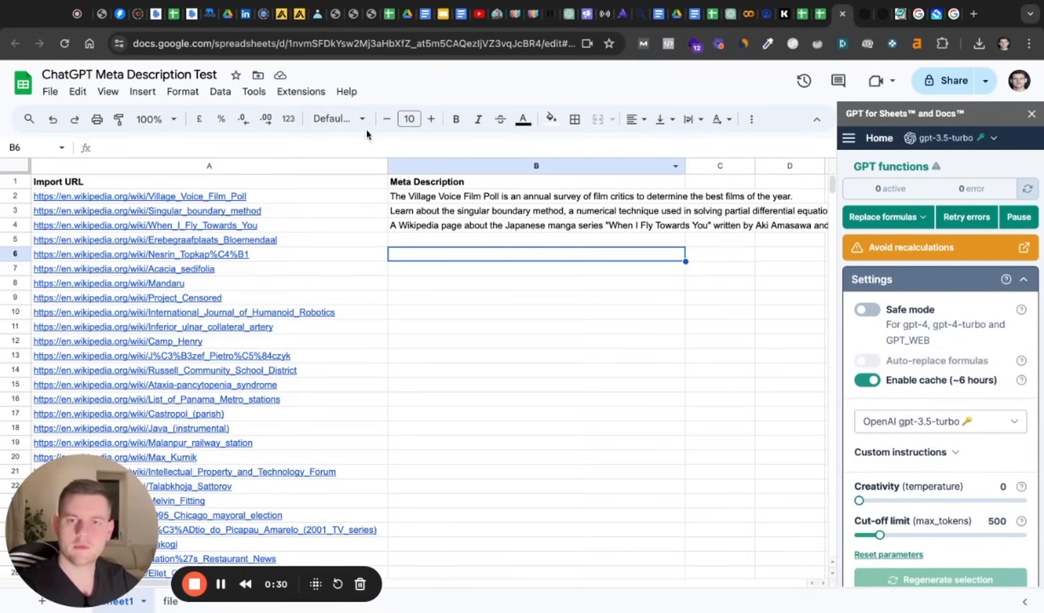
Look at the options offered by the GPT for Sheets and Docs add-on, then return to the sheet.
left_click(303, 92)
mouse_move(311, 250)
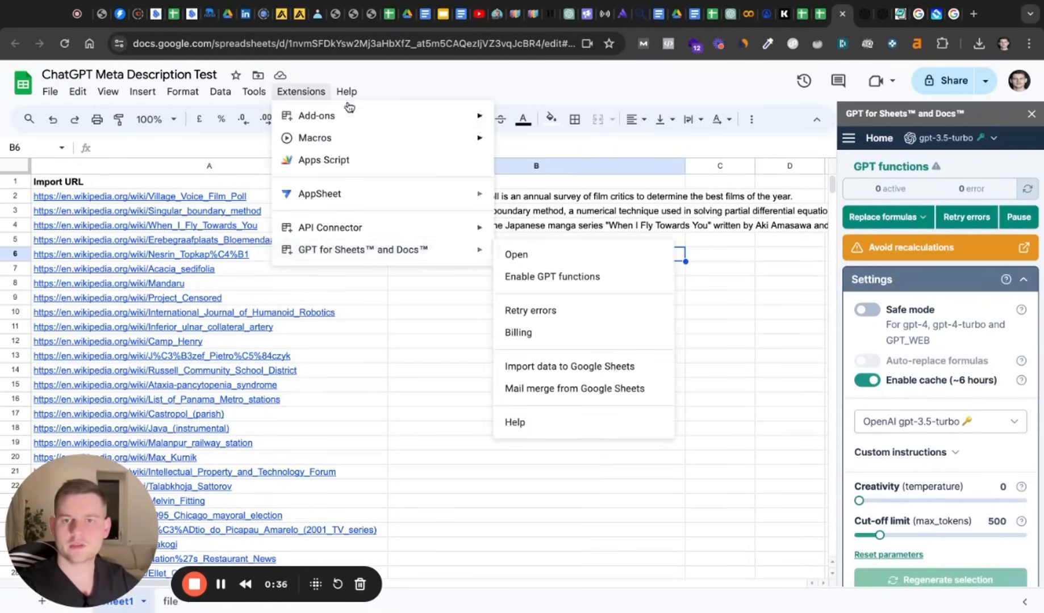
mouse_move(326, 117)
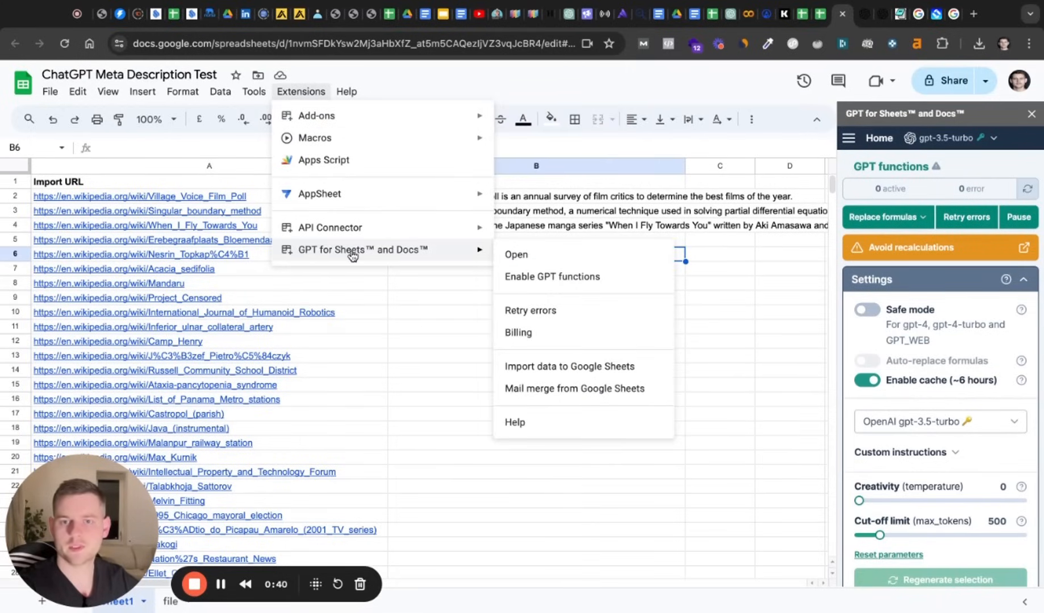
left_click(423, 286)
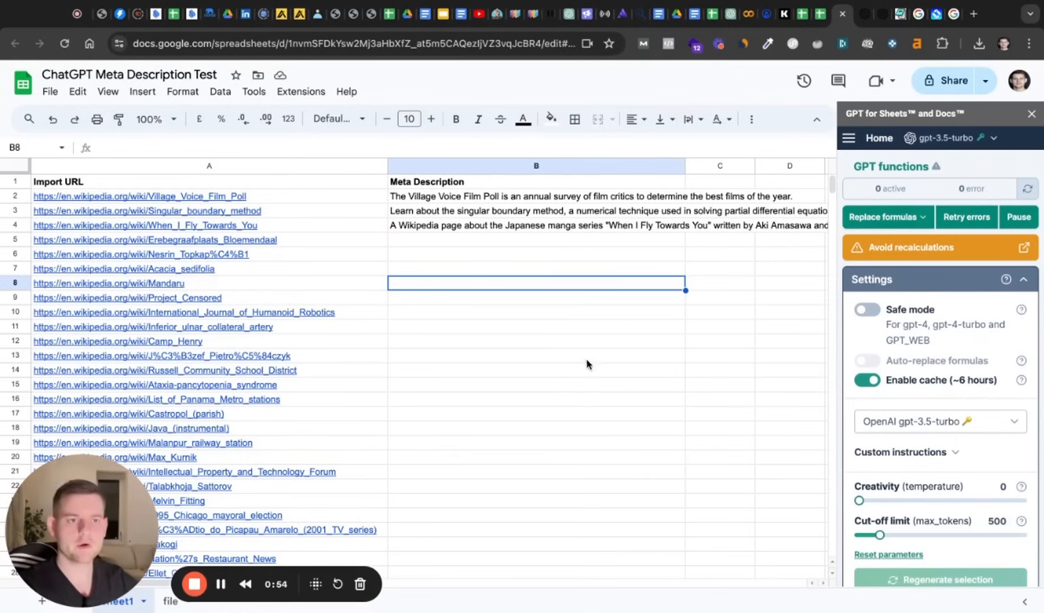
Compare the GPT models offered without an API key, checking the details of gpt-4, gpt-4-turbo and gpt-3.5-turbo.
left_click(993, 140)
mouse_move(893, 201)
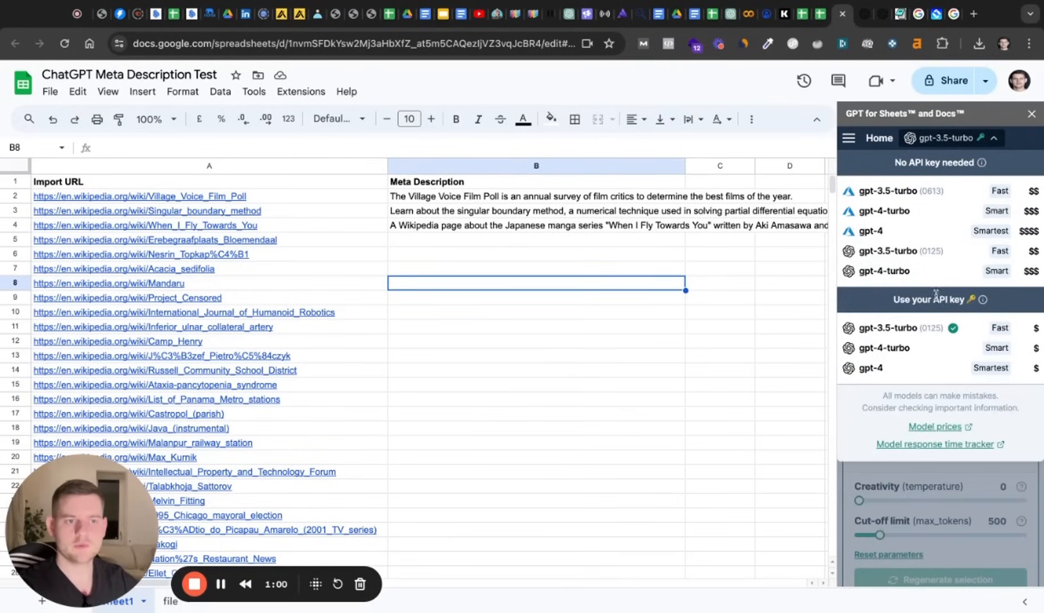
mouse_move(919, 240)
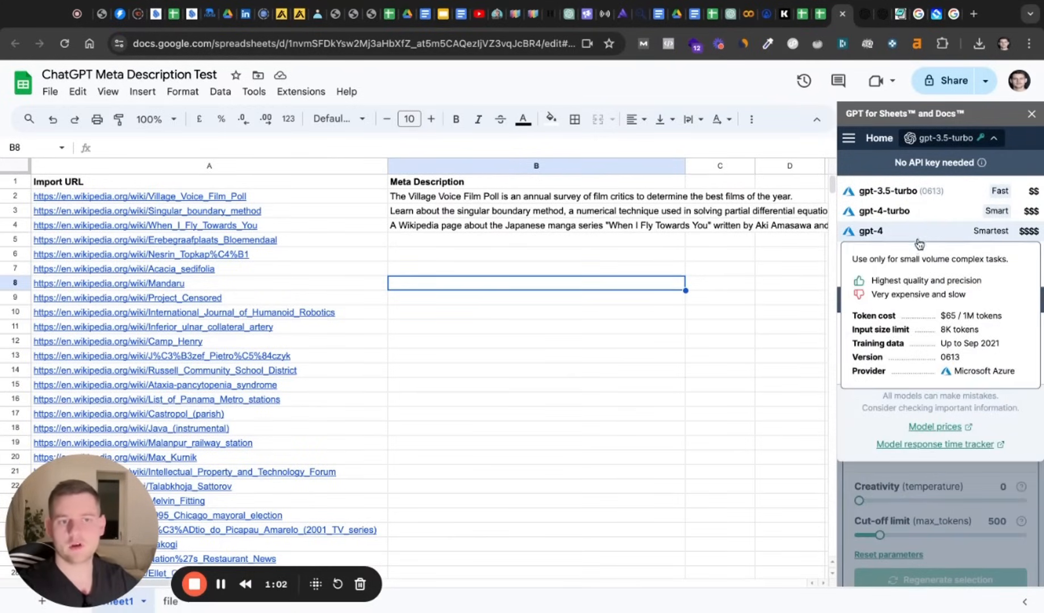
mouse_move(924, 219)
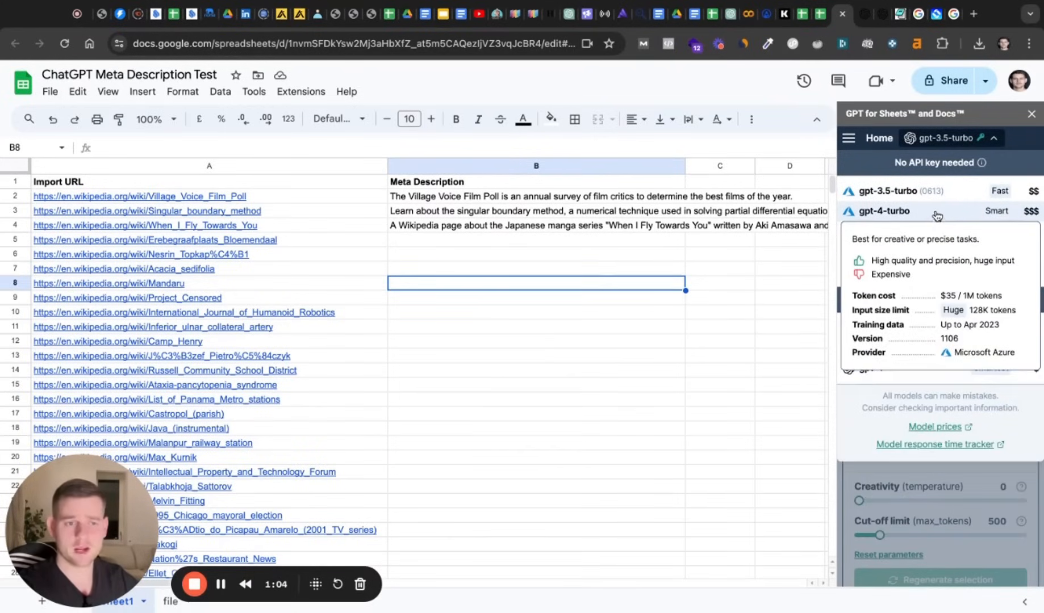
mouse_move(929, 194)
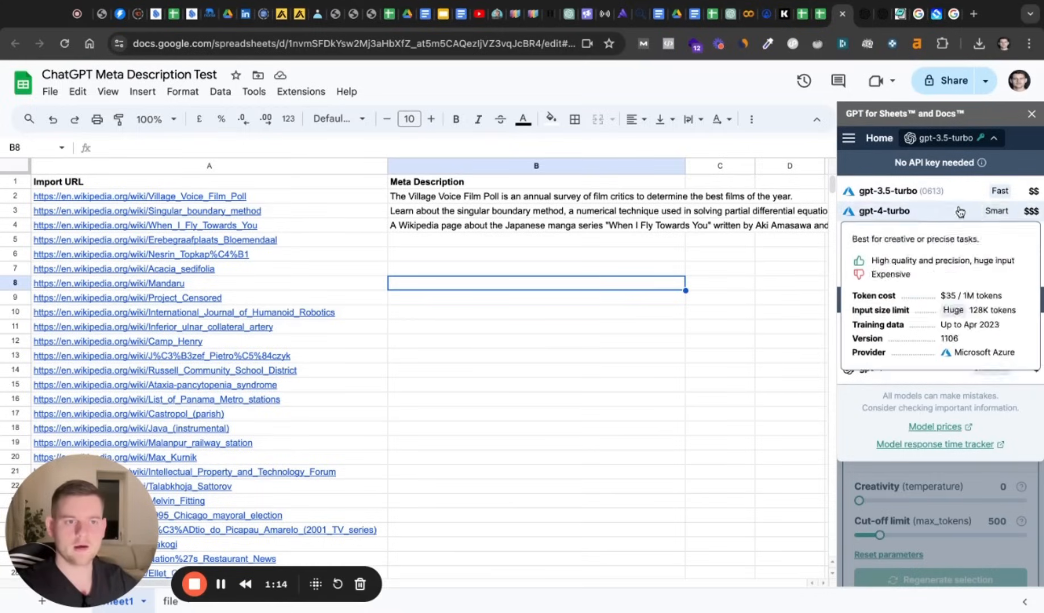
mouse_move(960, 196)
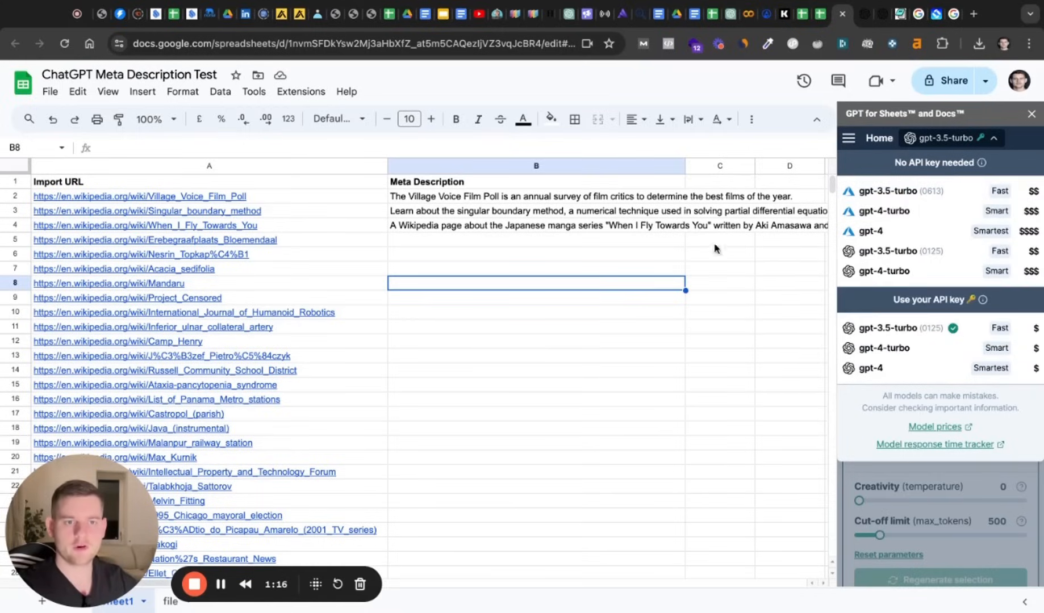
Examine the full GPT formula and its meta description prompt in cell B4.
left_click(615, 244)
left_click(576, 227)
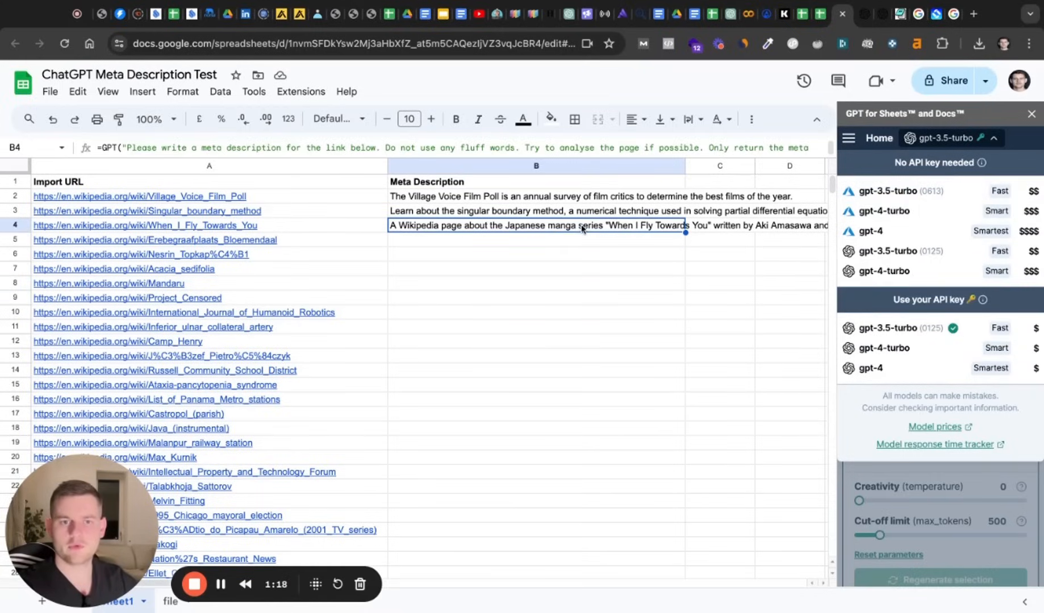
double_click(582, 229)
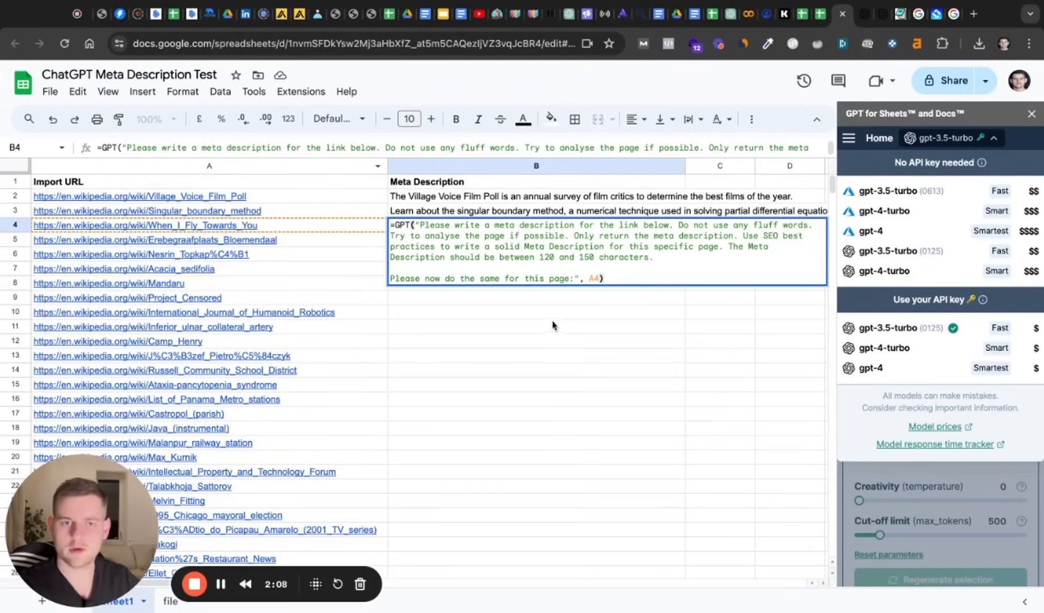
left_click(616, 280)
key("Return")
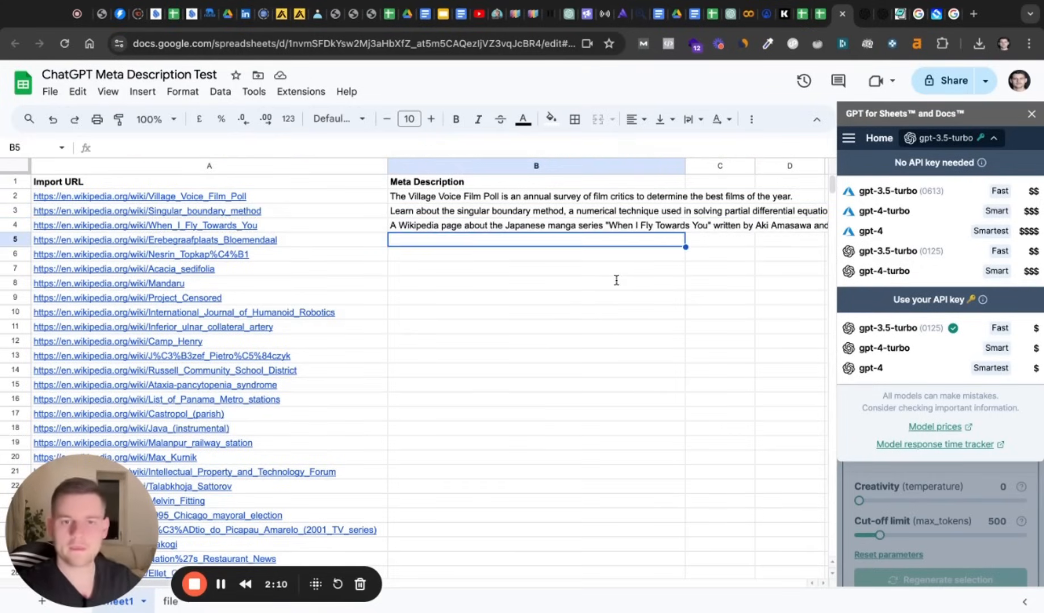
Fill the GPT meta description formula from B4 down the column to B101.
left_click(602, 226)
mouse_move(686, 232)
left_mouse_down()
mouse_move(684, 608)
mouse_move(684, 215)
left_mouse_up()
scroll(559, 276, "up", 20)
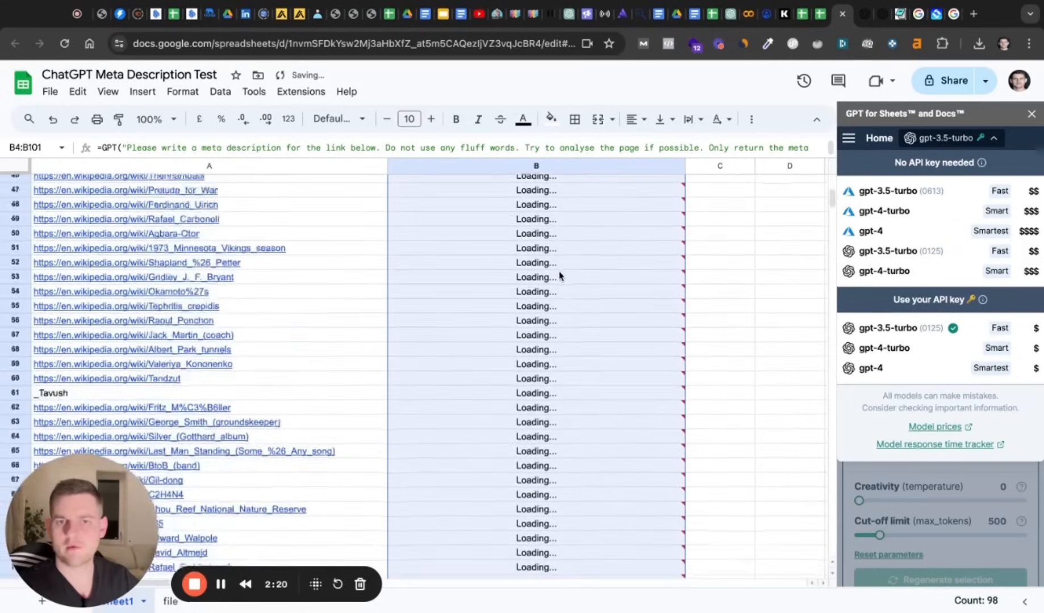
scroll(559, 276, "up", 7)
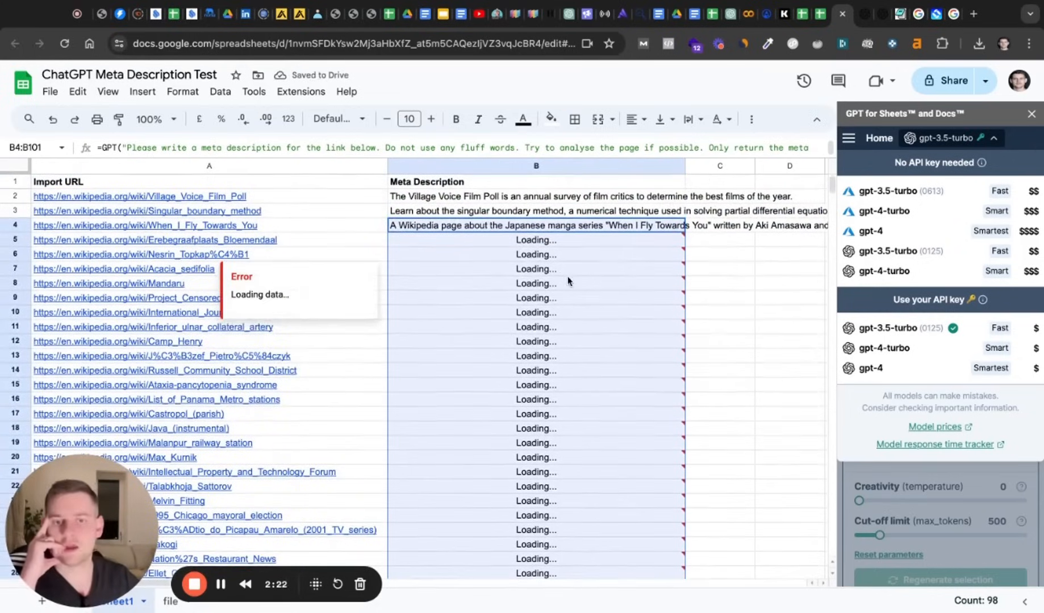
Choose gpt-3.5-turbo (0125) from the models that use your own API key.
mouse_move(958, 255)
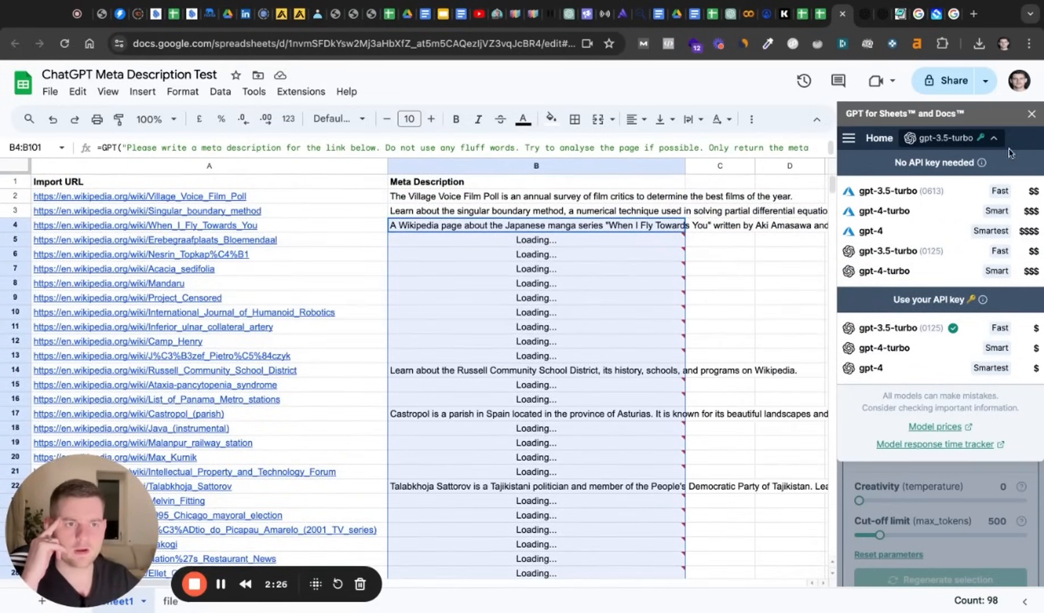
mouse_move(926, 368)
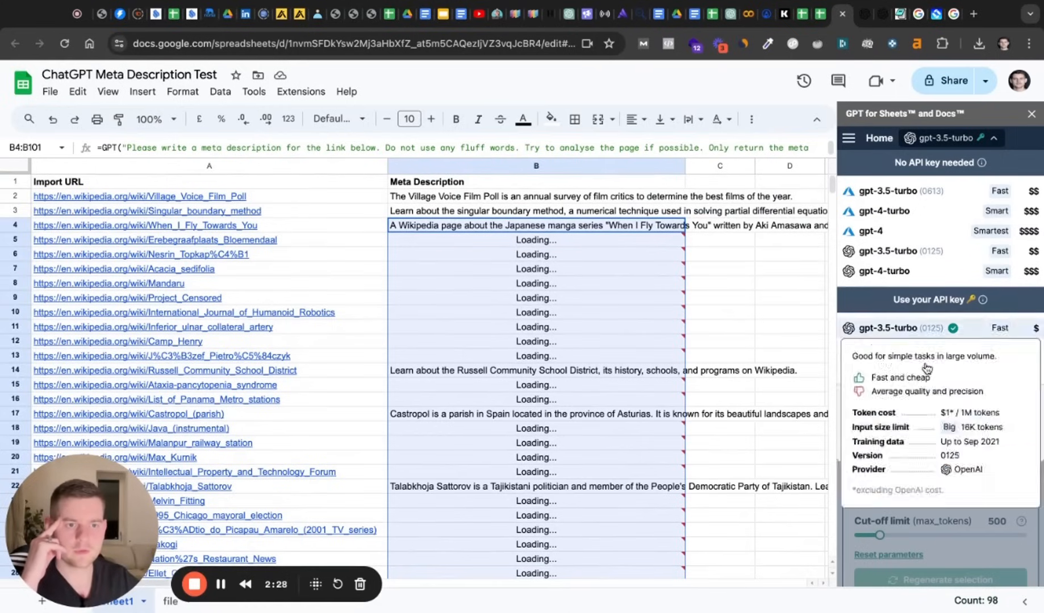
left_click(908, 328)
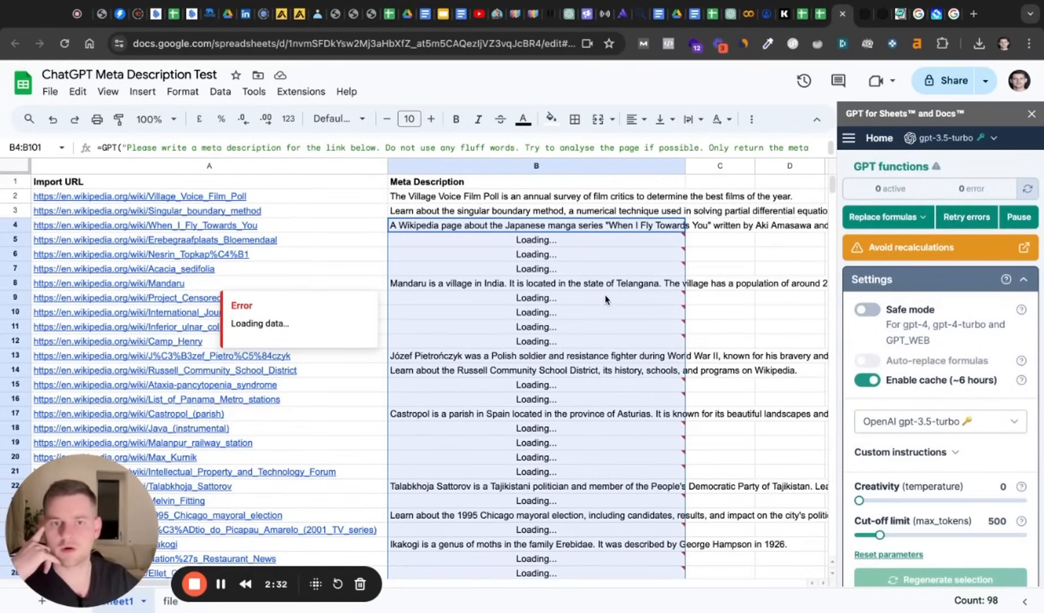
Check the generated meta descriptions in column B down to the last URL in row 101.
scroll(577, 300, "down", 6)
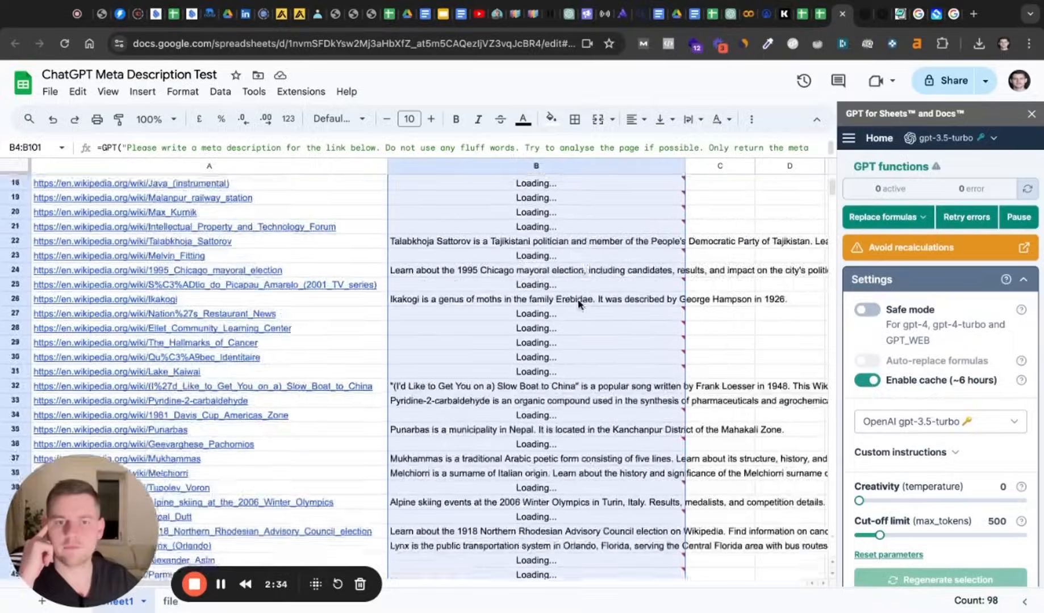
scroll(577, 302, "down", 20)
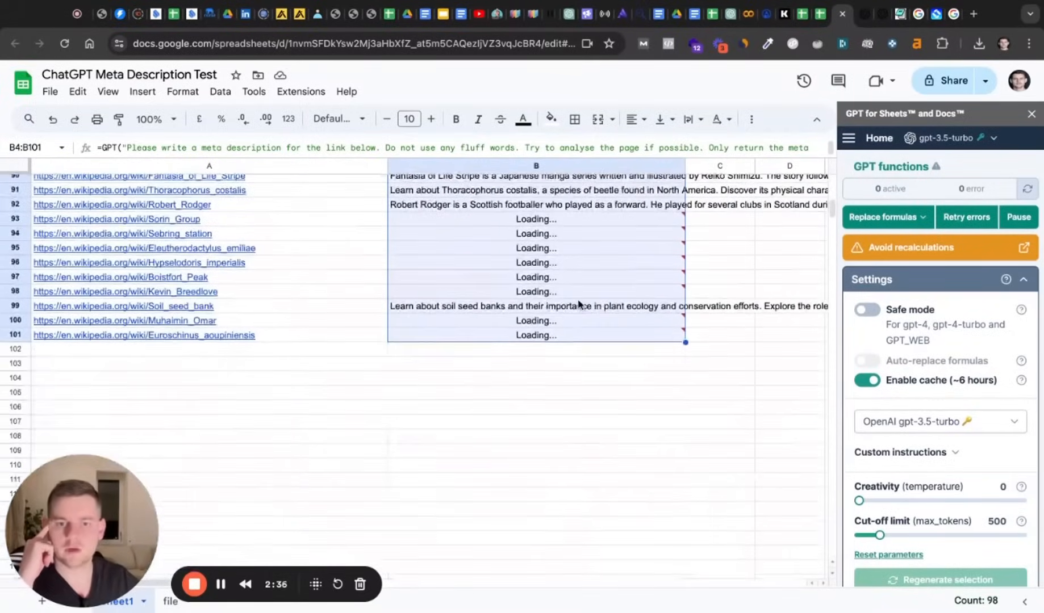
left_click(545, 369)
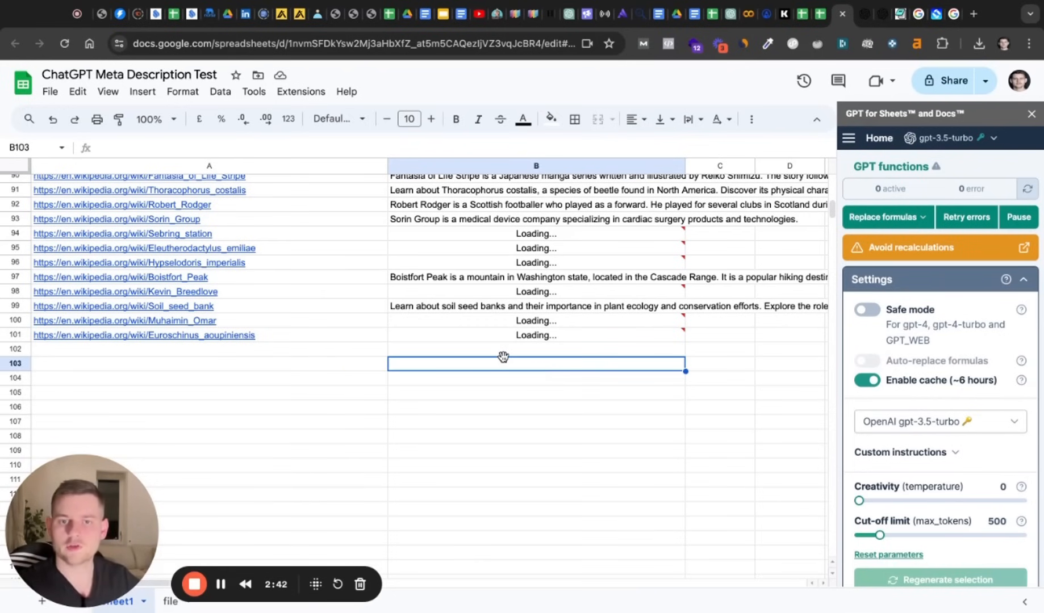
scroll(503, 356, "up", 5)
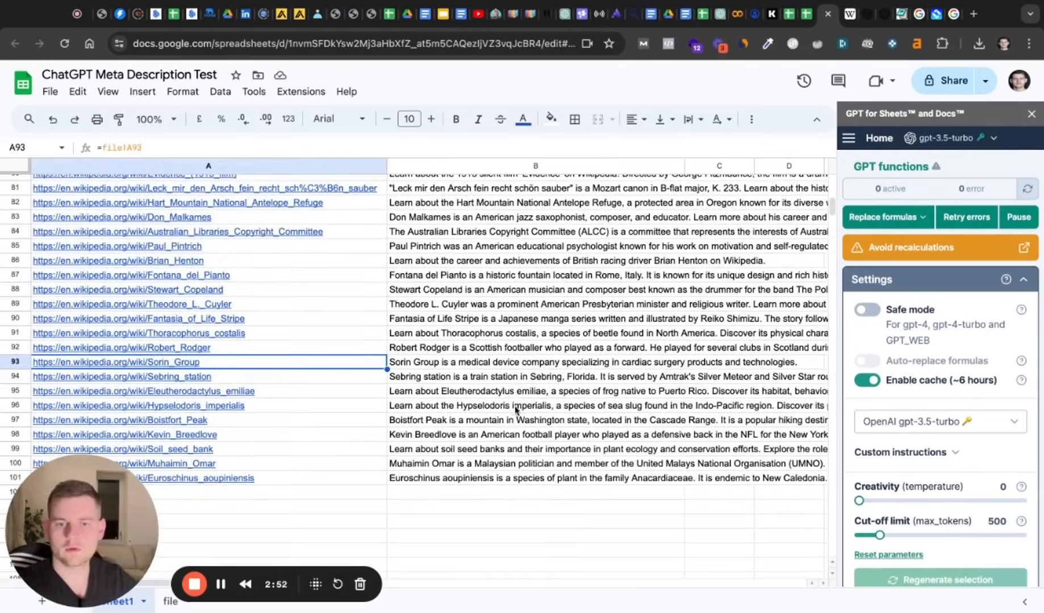
left_click(502, 366)
scroll(502, 367, "up", 1)
Open the Sorin Group Wikipedia page linked in A93 and compare it with the meta description in B93.
left_click(337, 373)
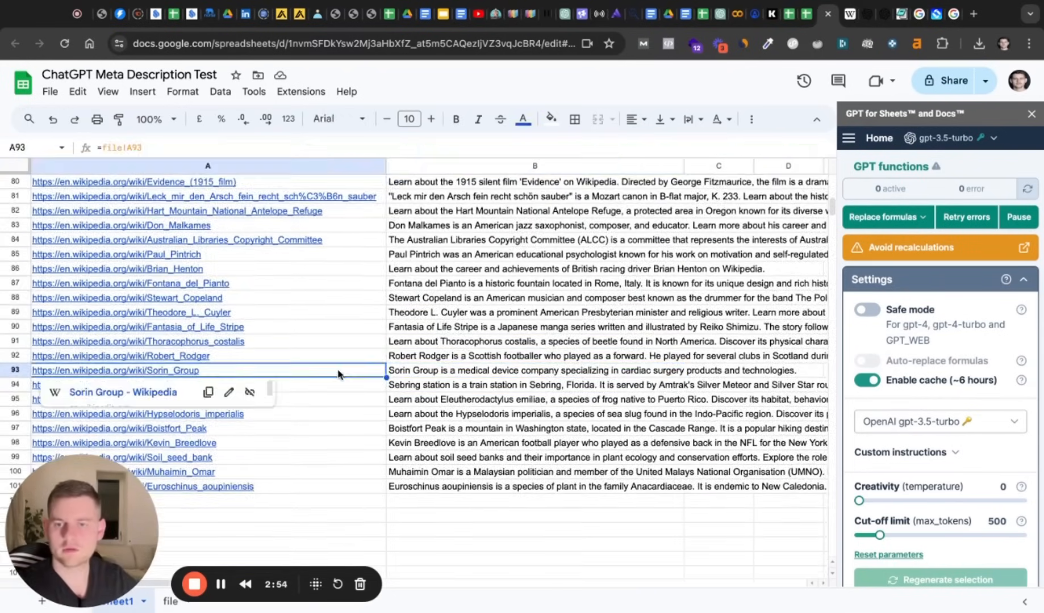
left_click(123, 393)
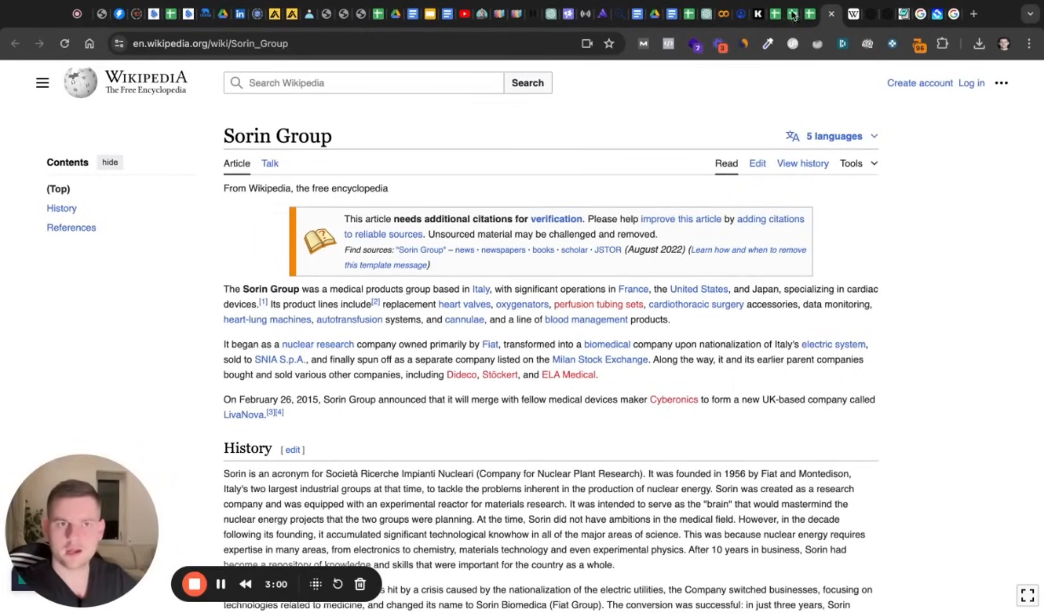
left_click(810, 14)
left_click(607, 372)
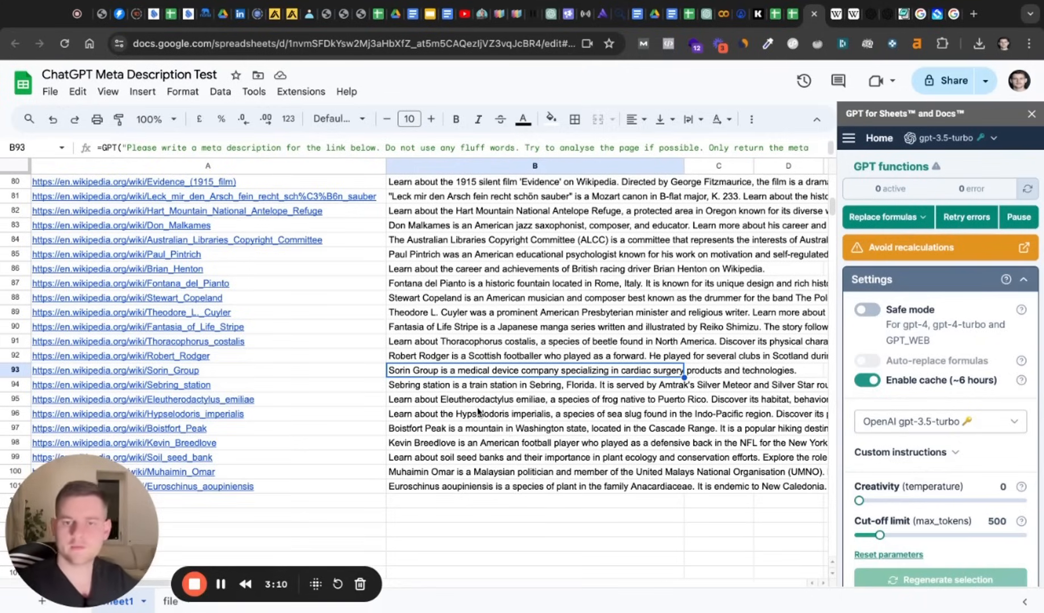
Review the meta descriptions in column B from row 101 back up to about row 51.
left_click_drag(482, 288, 494, 459)
left_click(488, 488)
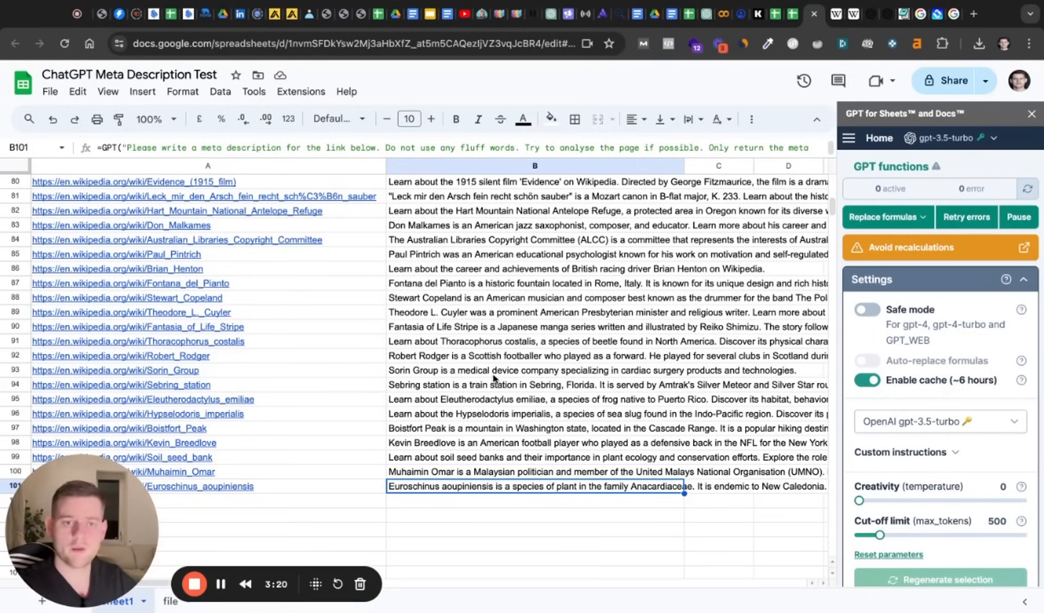
scroll(493, 379, "up", 10)
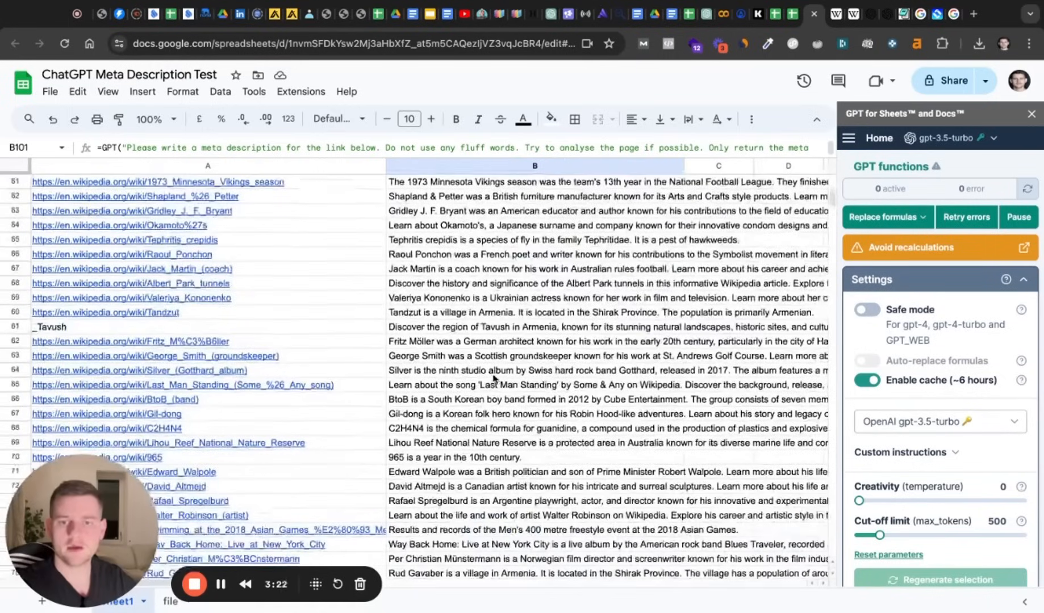
left_click(222, 591)
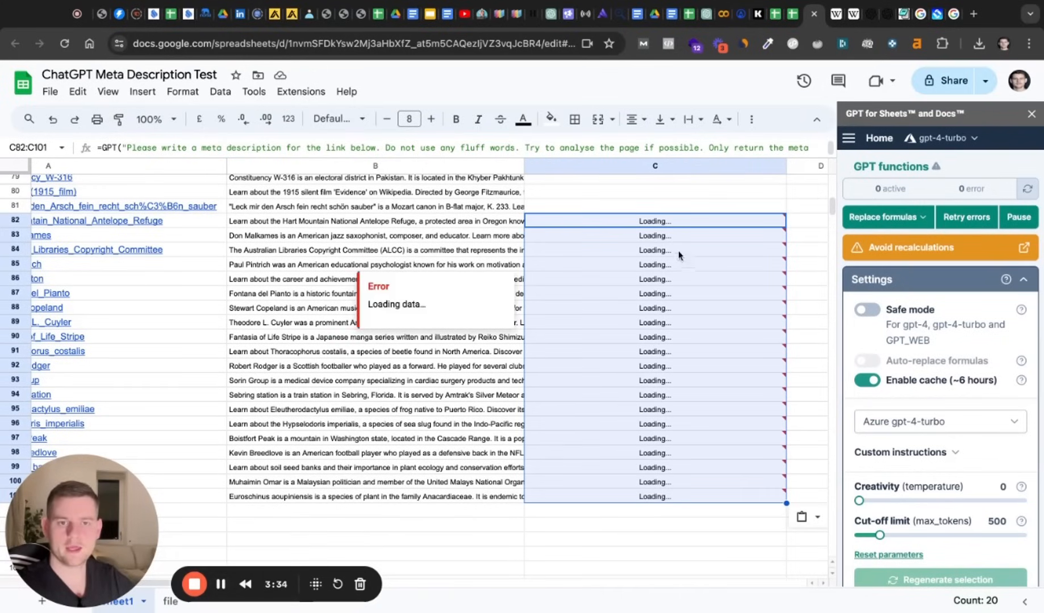
Compare the gpt-4-turbo meta descriptions in C82:C101 with the ones beside them in column B.
left_click(677, 235)
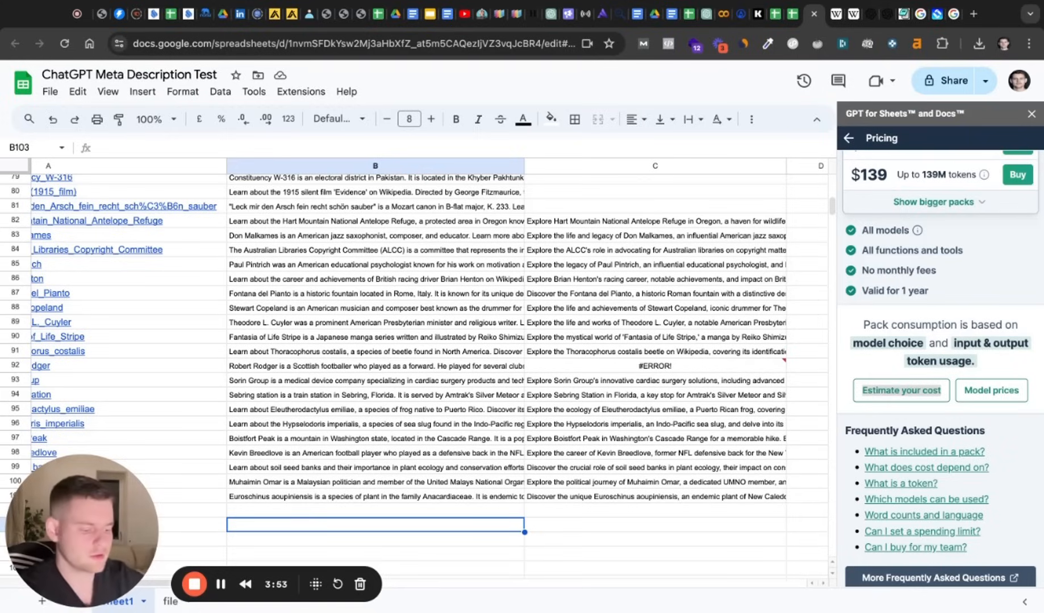
mouse_move(642, 366)
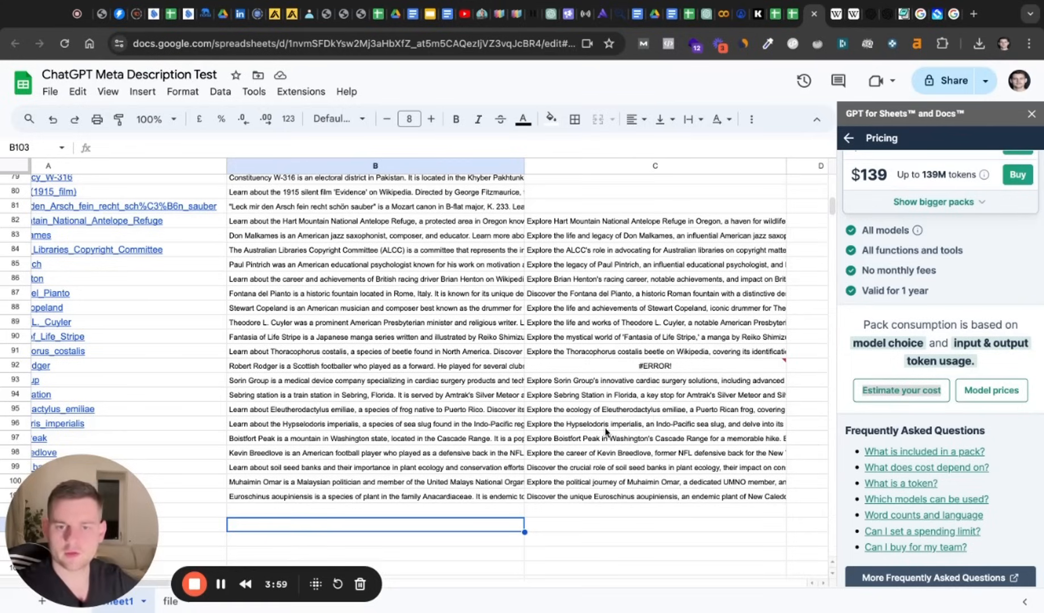
scroll(915, 323, "up", 3)
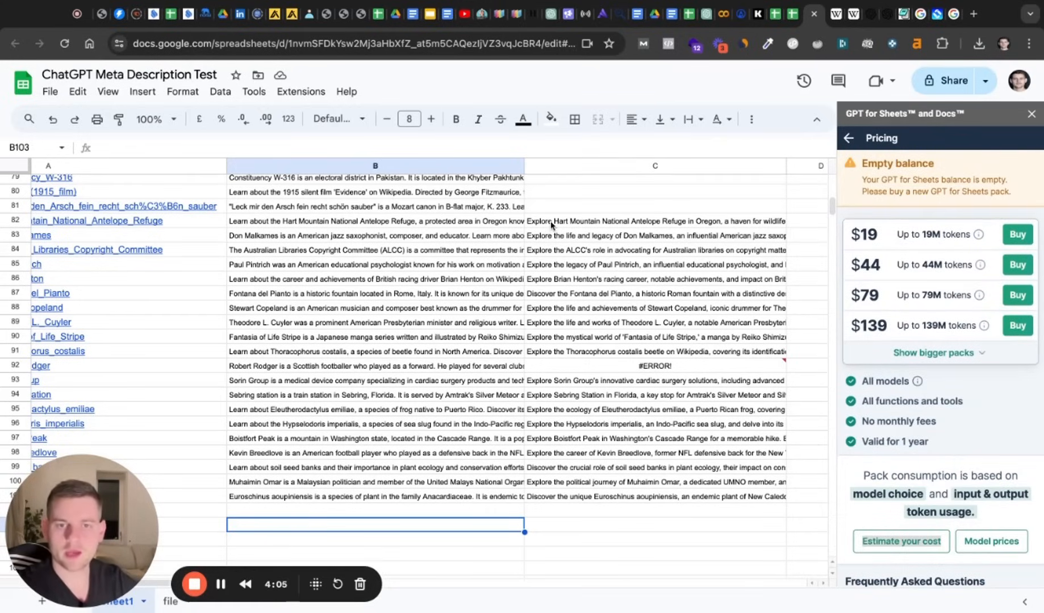
left_click_drag(551, 225, 551, 351)
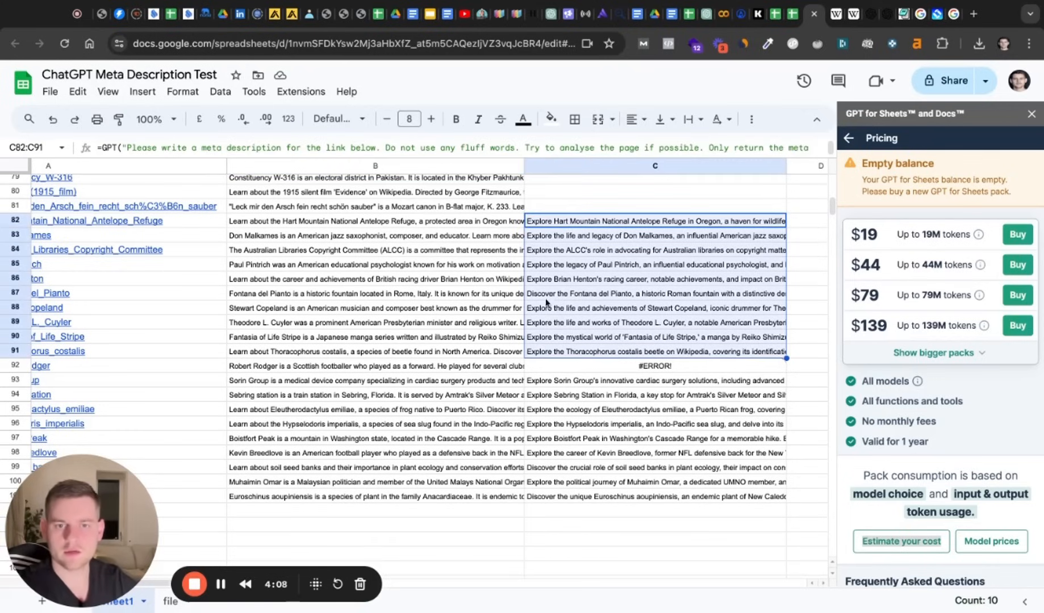
left_click(565, 527)
Look over the URLs and meta descriptions in columns A and B in the first rows of the sheet.
scroll(488, 531, "left", 3)
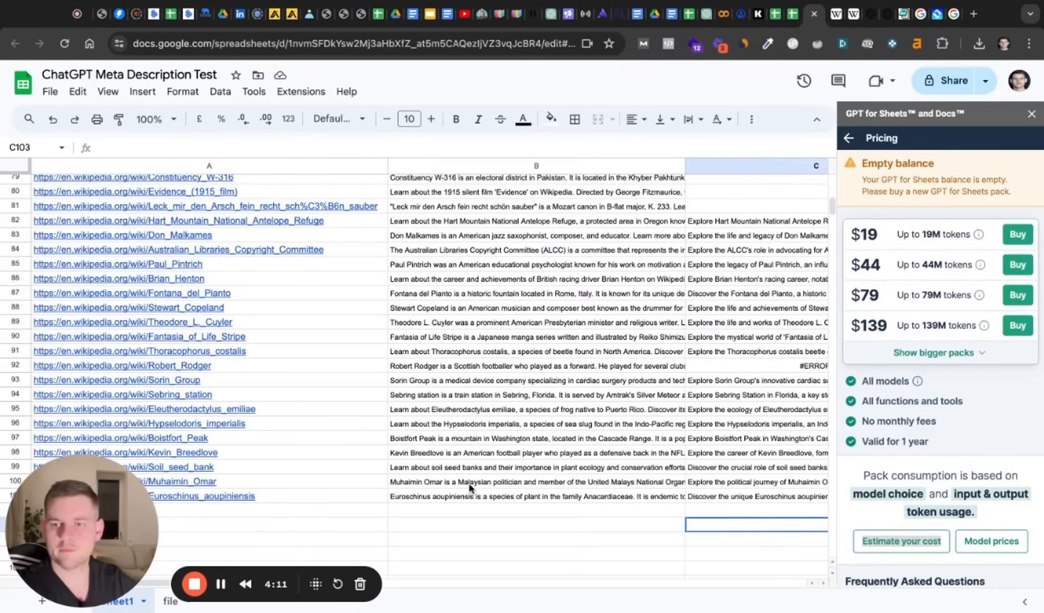
scroll(470, 494, "up", 20)
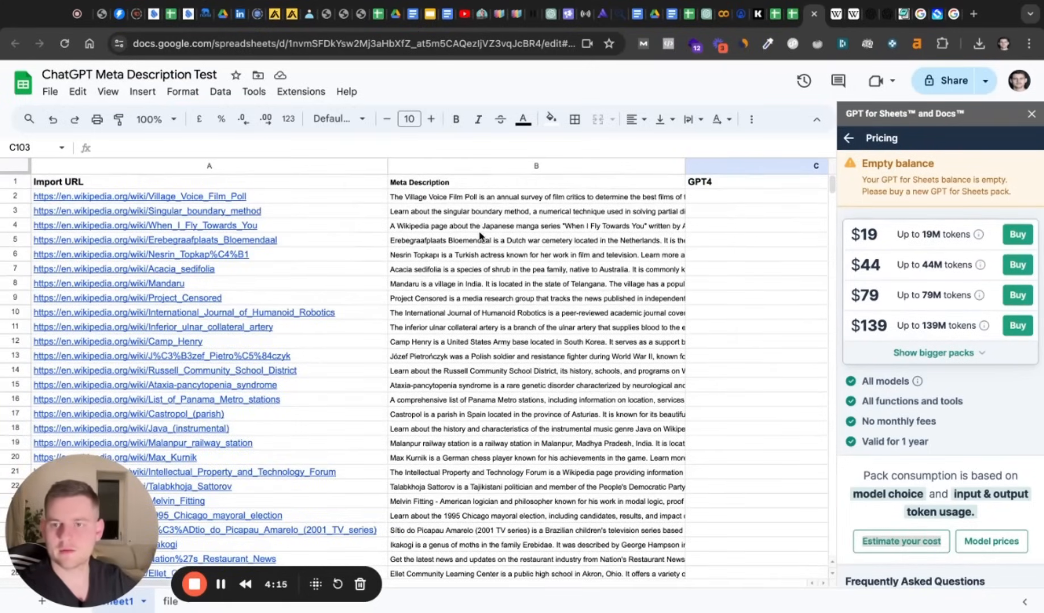
scroll(481, 237, "down", 20)
scroll(481, 237, "up", 18)
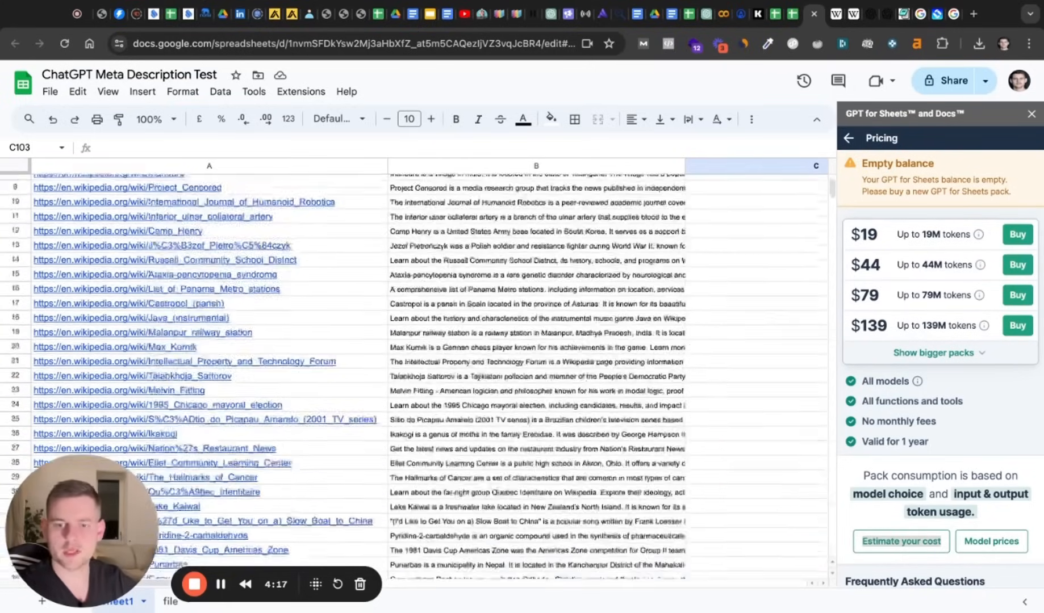
scroll(482, 301, "up", 3)
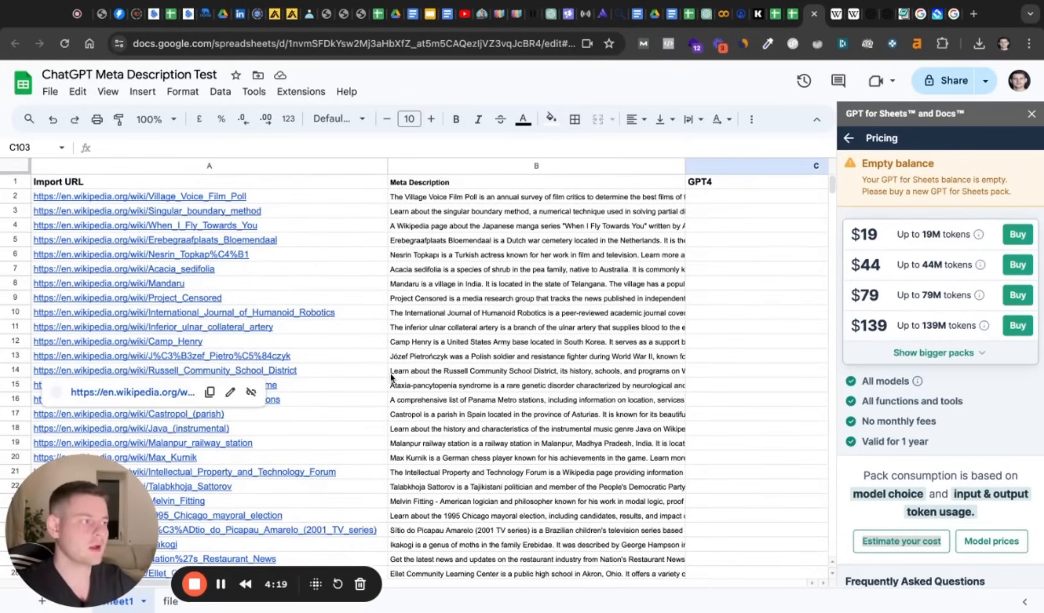